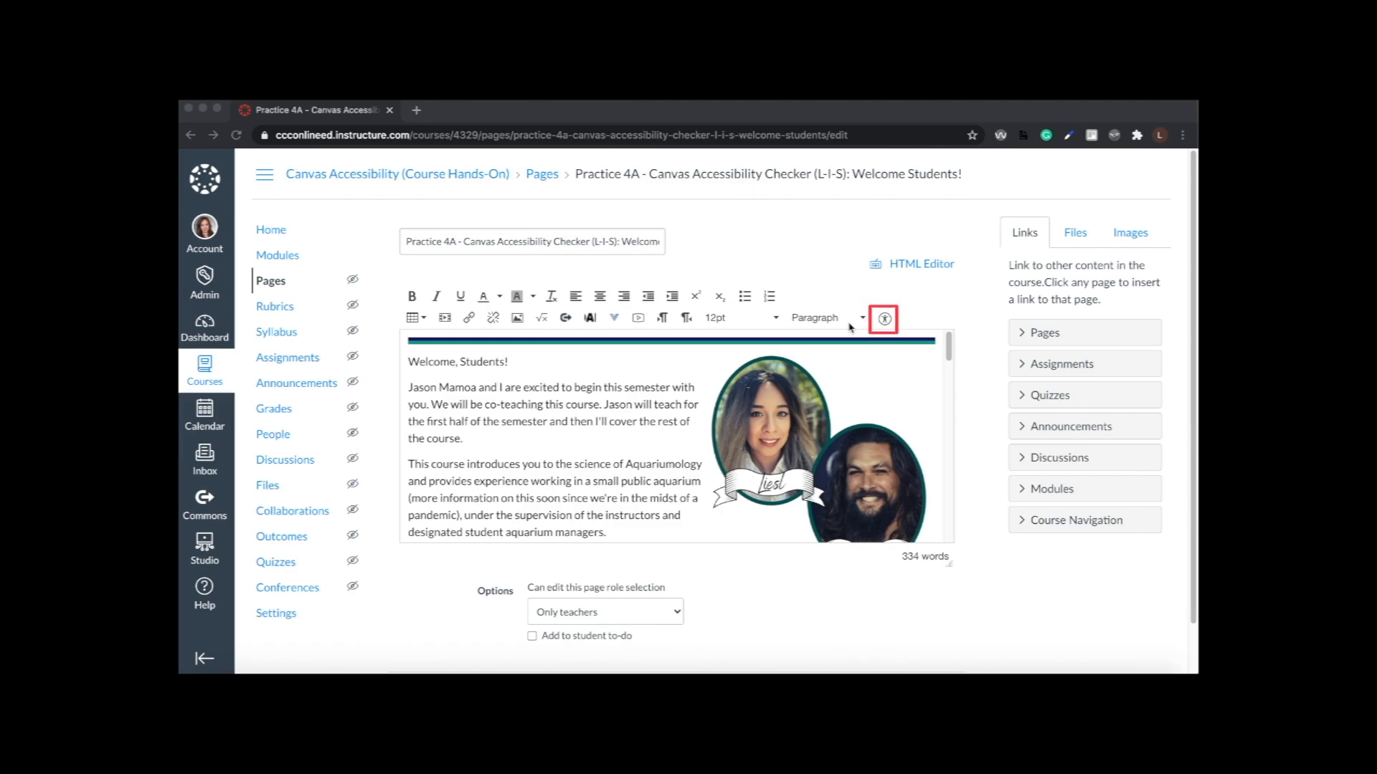
Run the accessibility checker on the page and advance to the issue about adjacent links with the same URL.
left_click(883, 320)
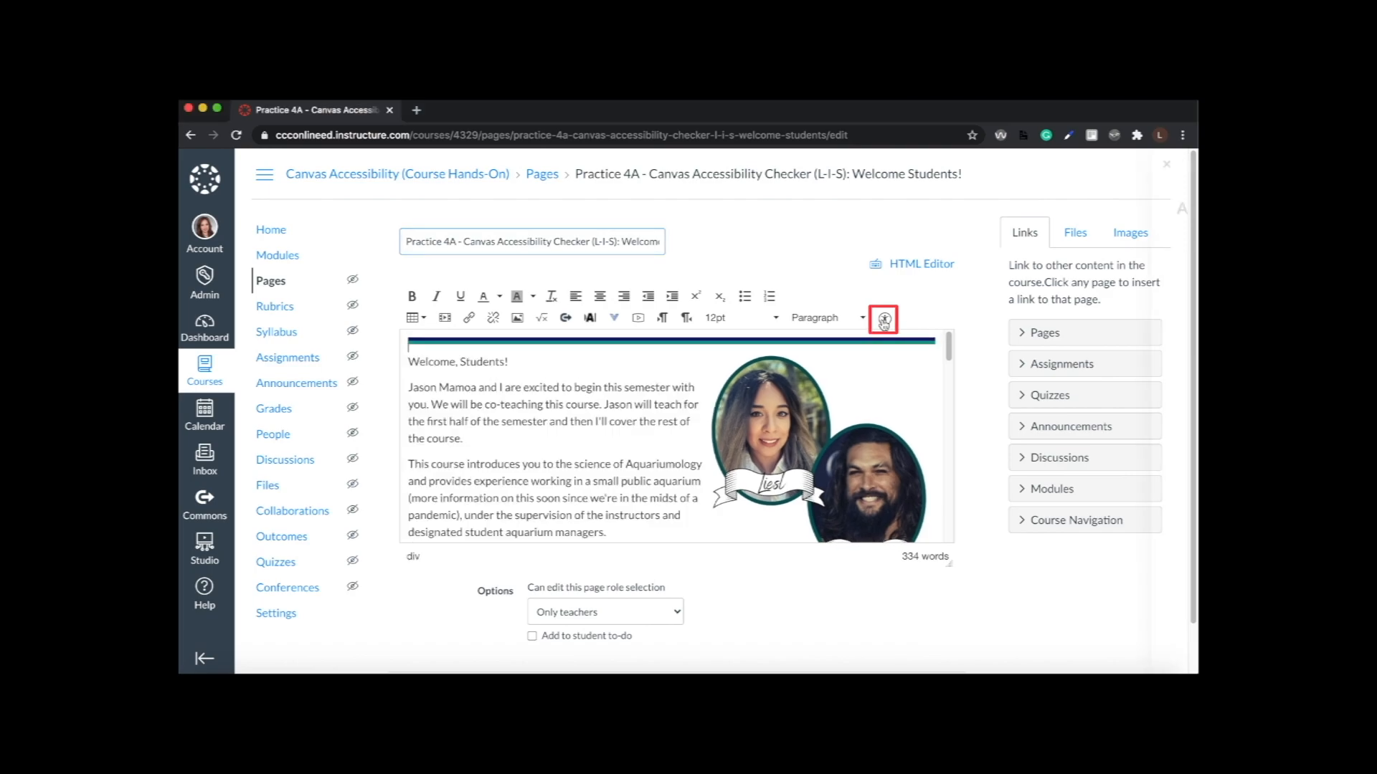
left_click(884, 321)
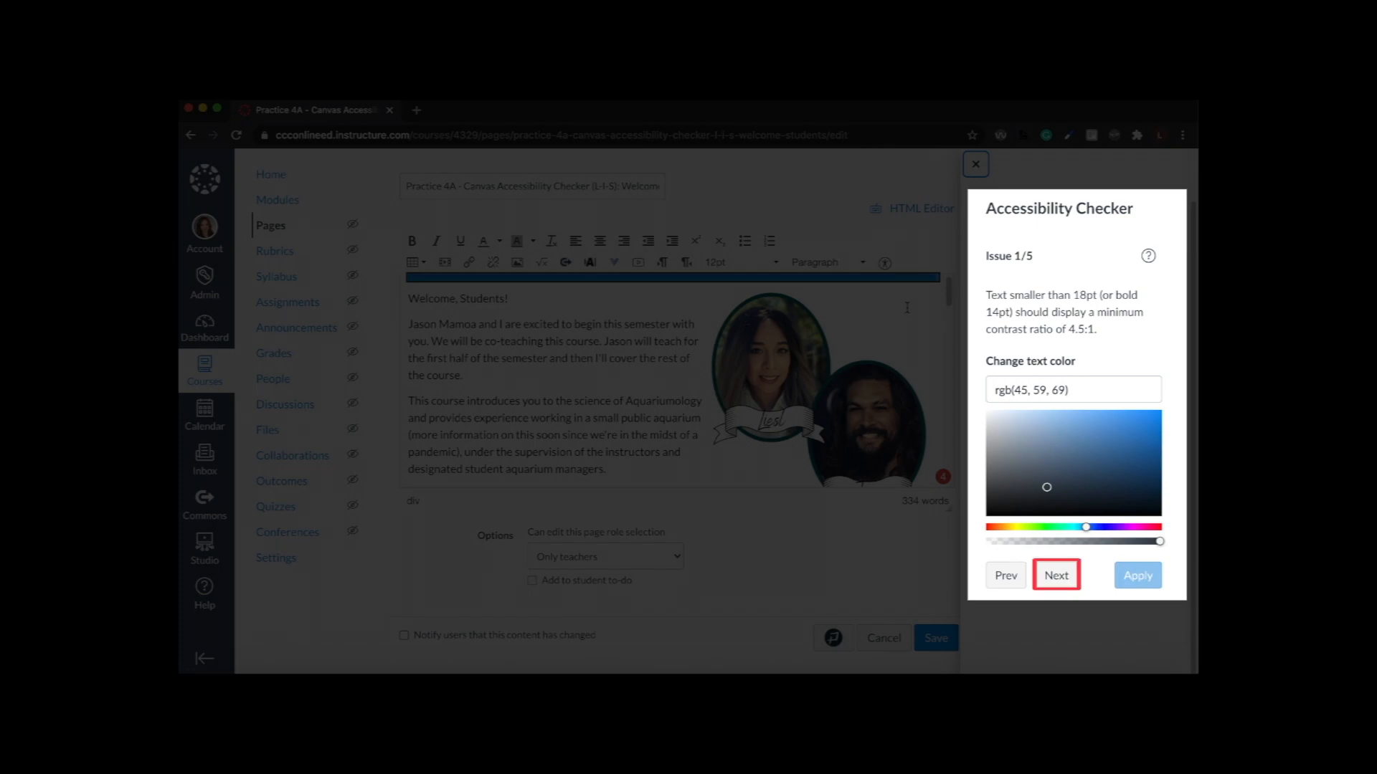
left_click(1059, 583)
left_click(1056, 577)
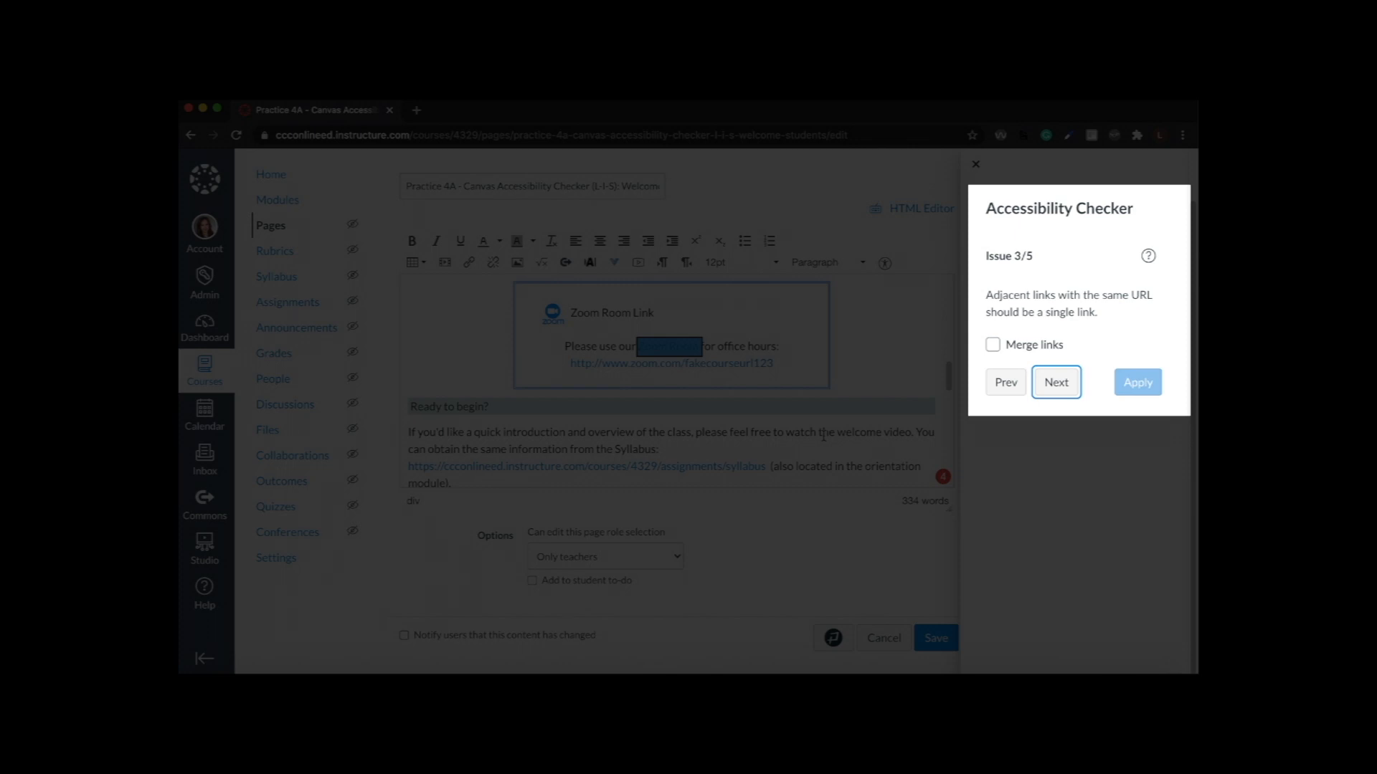
Try the Merge links fix on the adjacent Zoom Room links and close the accessibility checker without applying it.
left_click(993, 345)
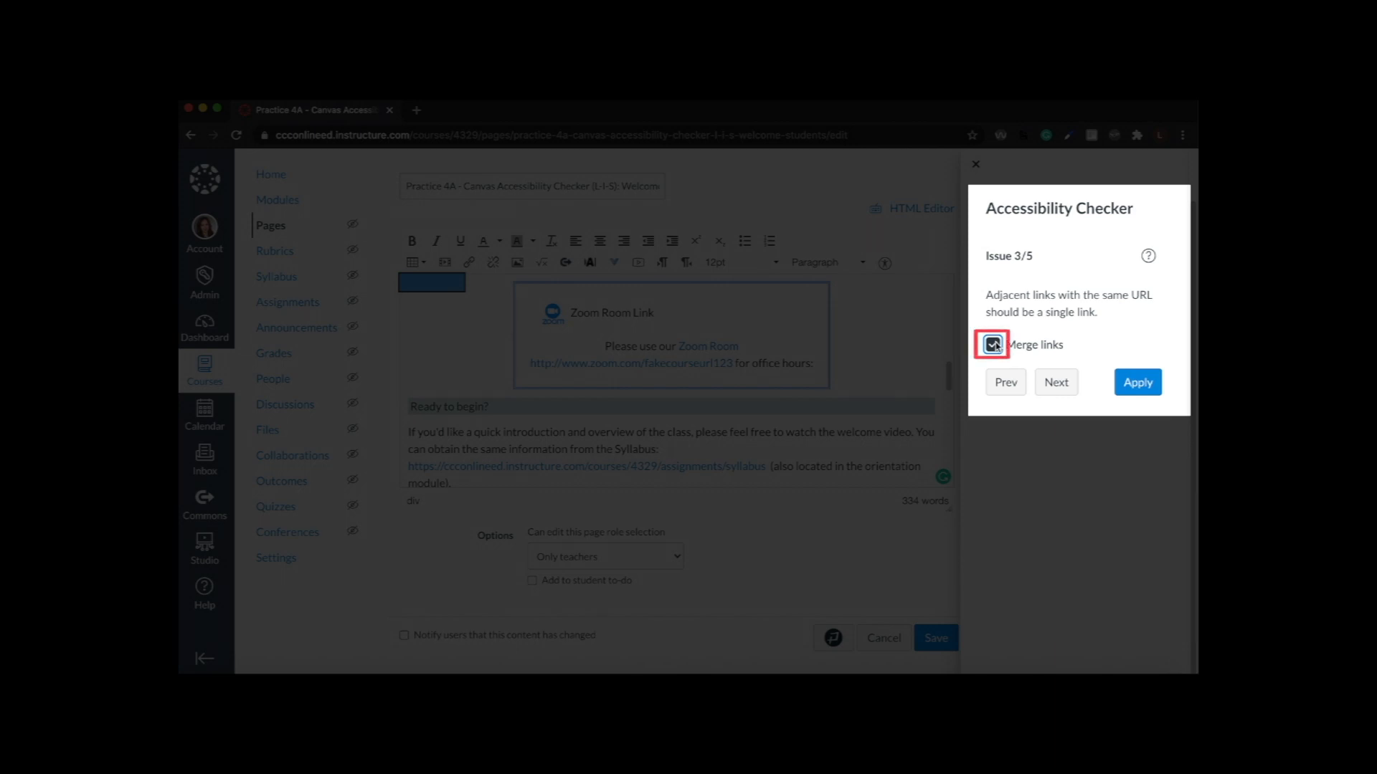
left_click(994, 345)
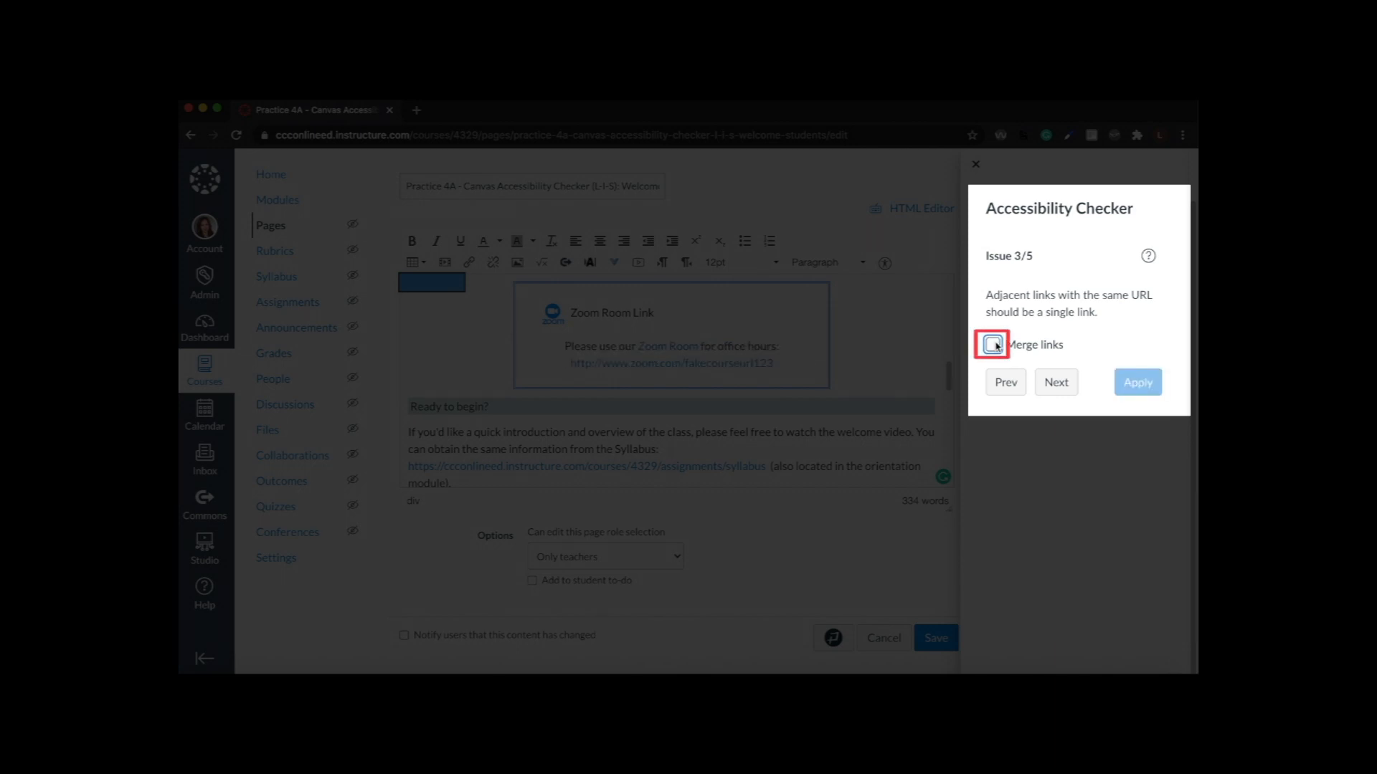
left_click(974, 166)
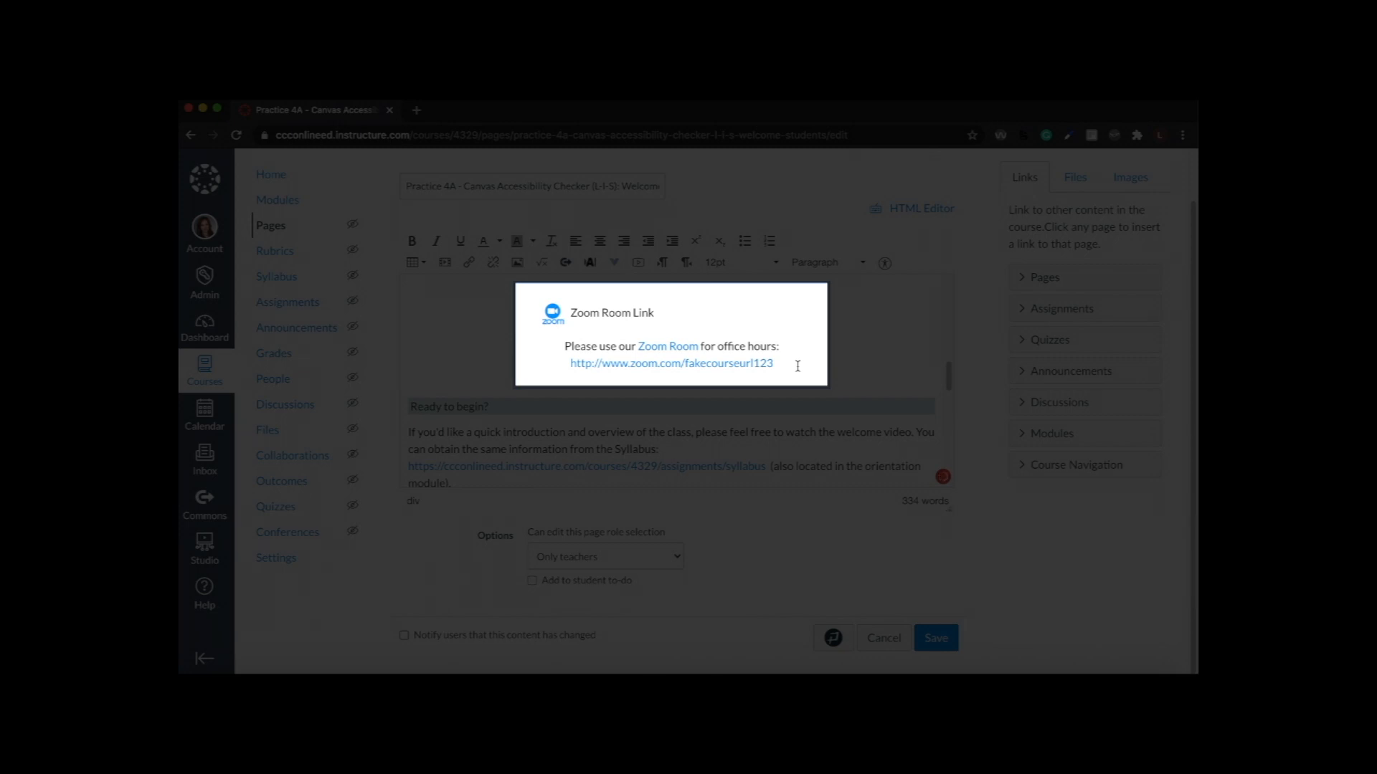
Delete the bare Zoom URL below the office hours sentence and end that sentence with a period instead of a colon.
left_click_drag(797, 366, 571, 366)
key("BackSpace")
key("BackSpace")
key("BackSpace")
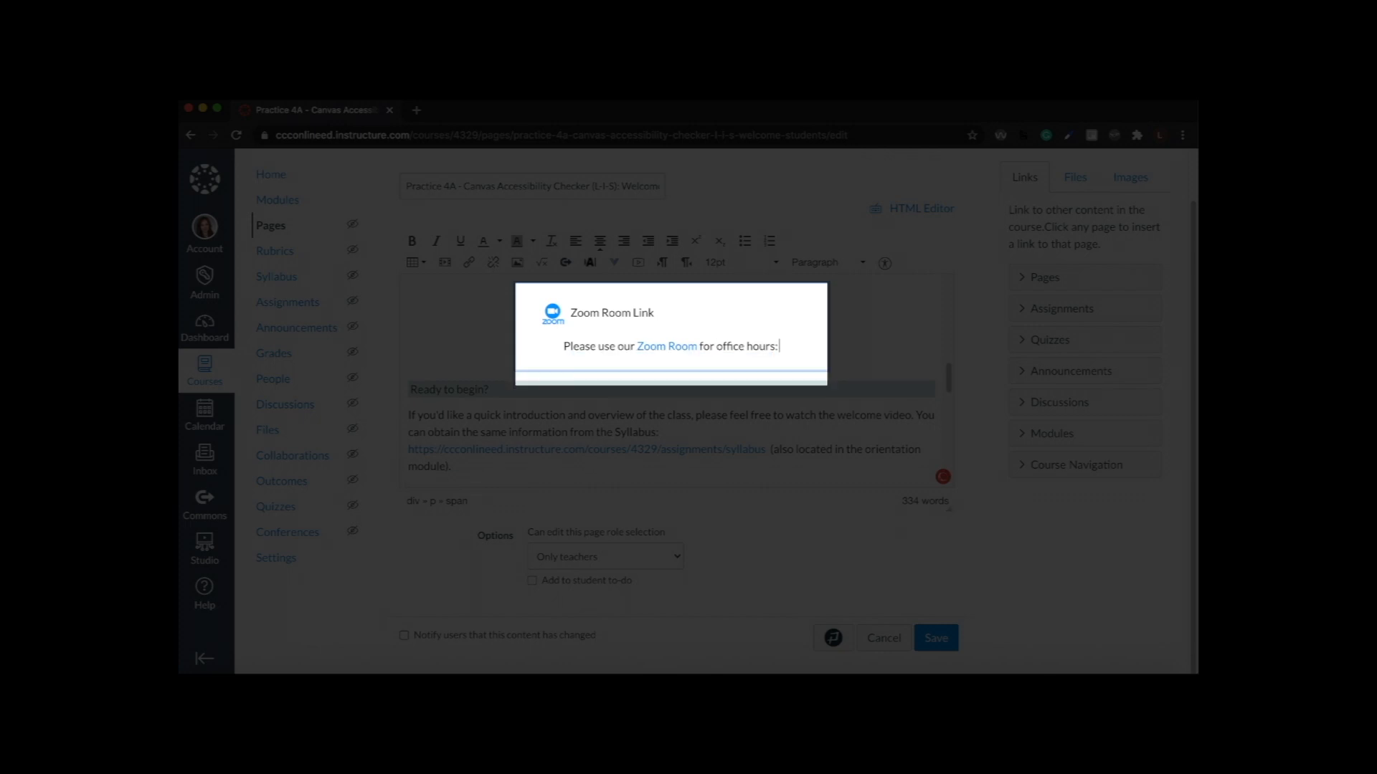
type(".")
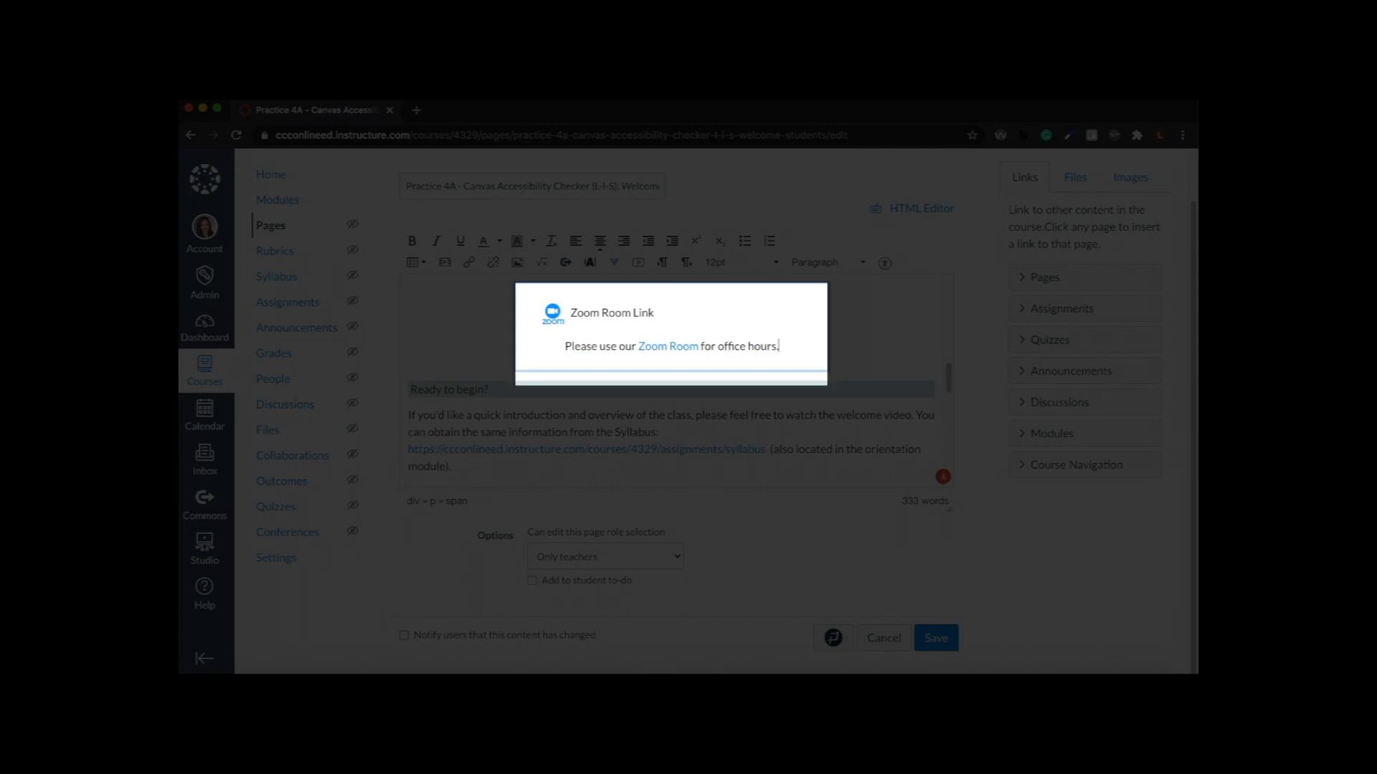
Give the Zoom Room link the title "Use for class meetings and office hours." and set its target to New window.
left_click(673, 351)
key("super+k")
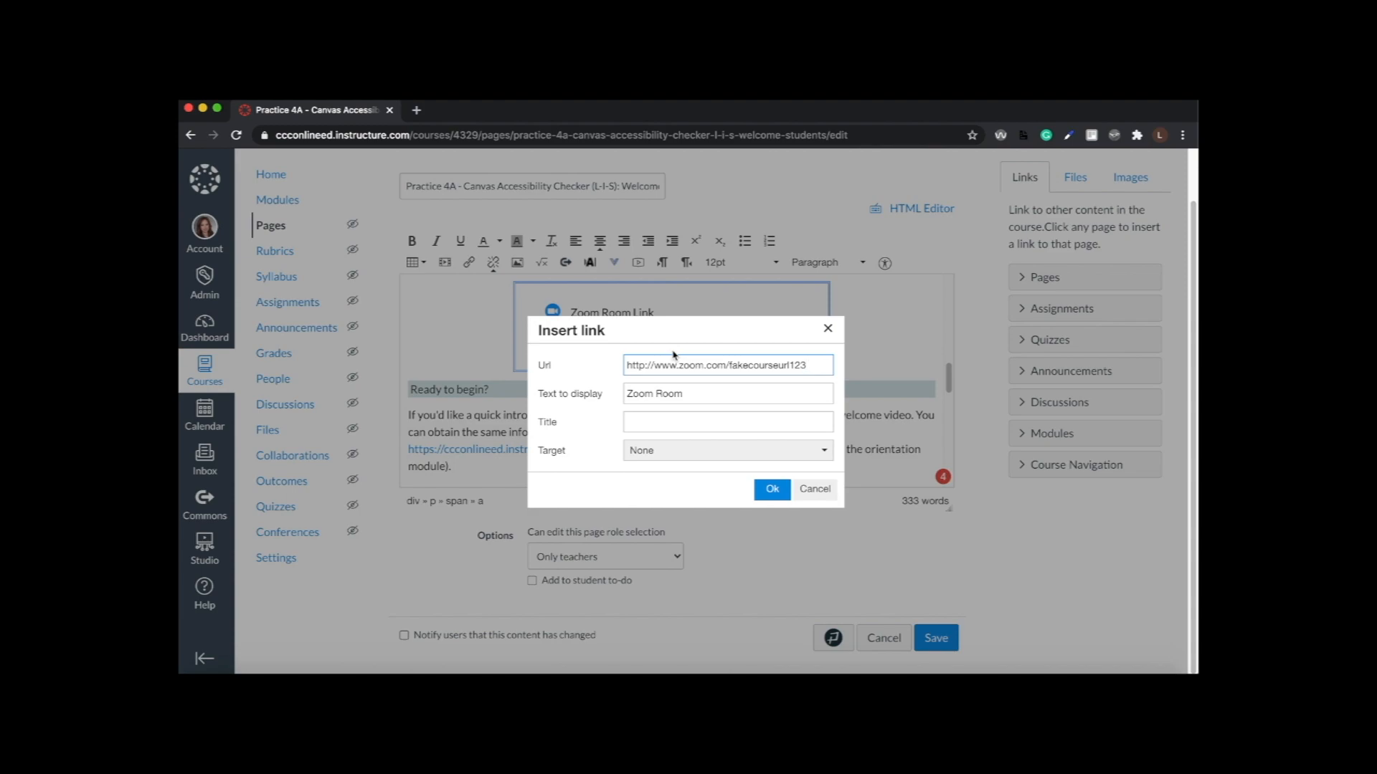
left_click(673, 426)
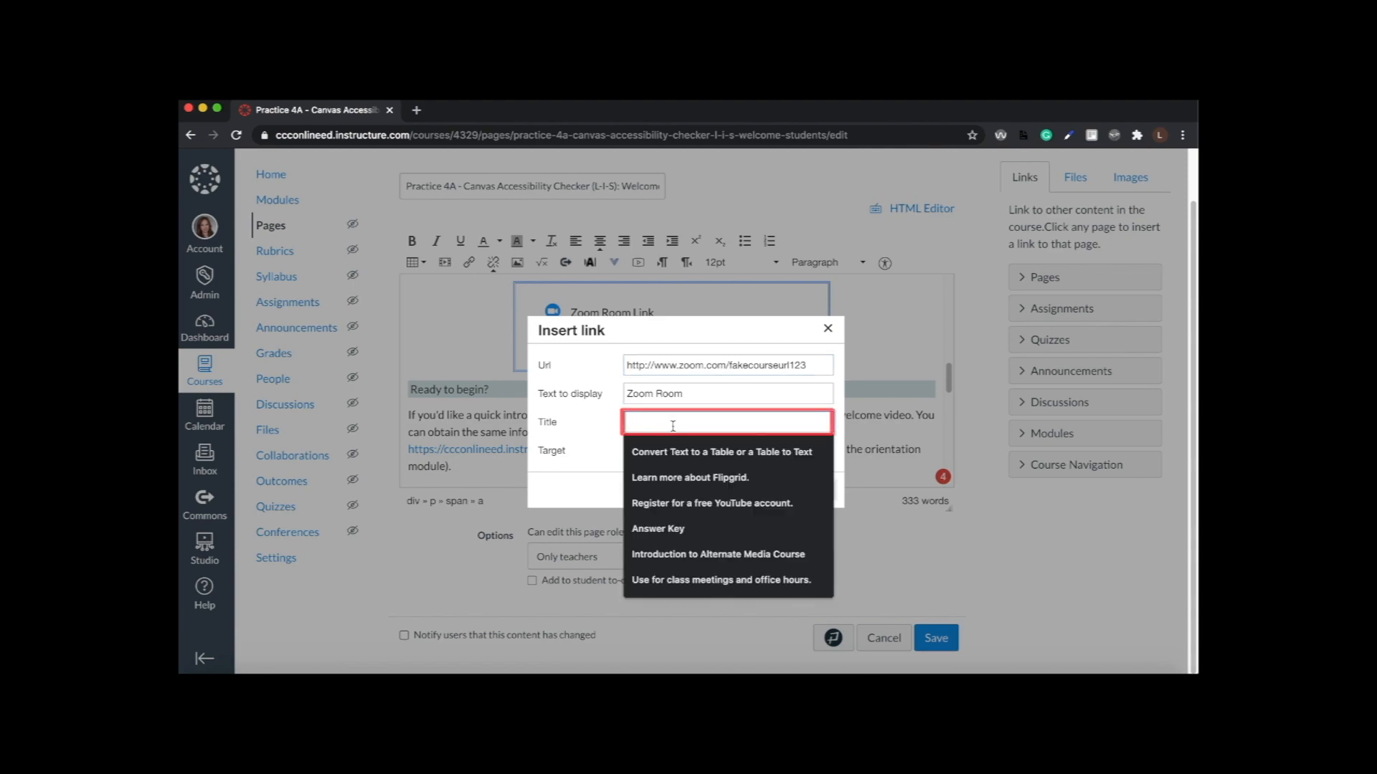
left_click(700, 580)
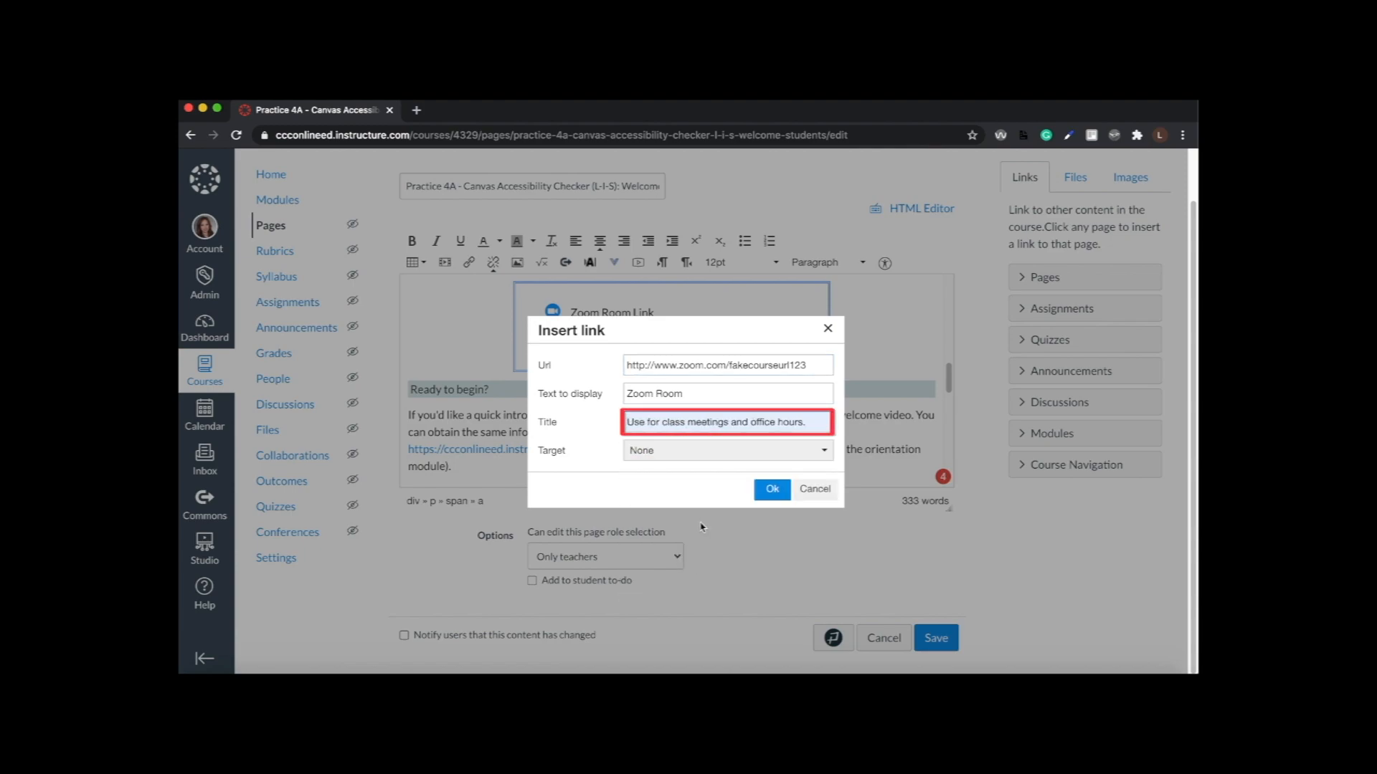
left_click(735, 451)
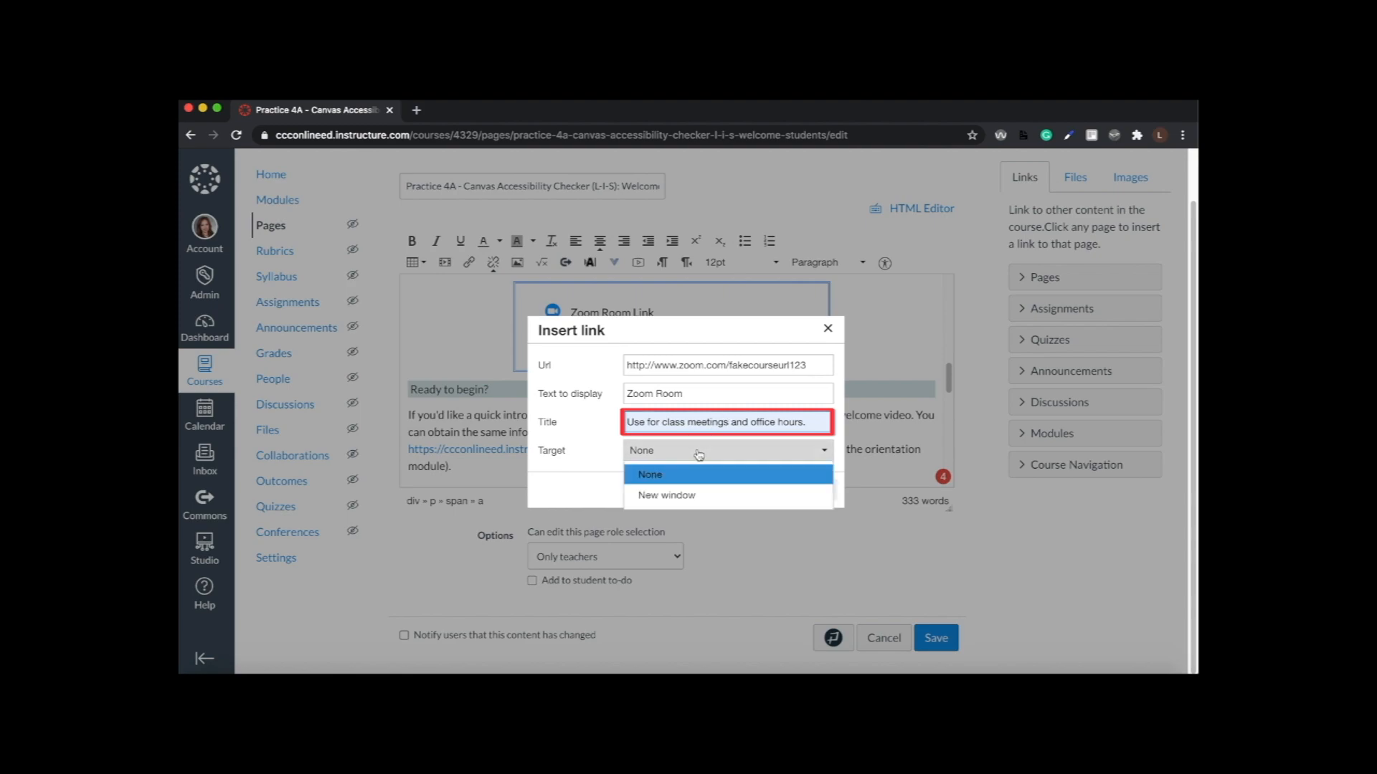
left_click(686, 496)
left_click(771, 490)
left_click(770, 490)
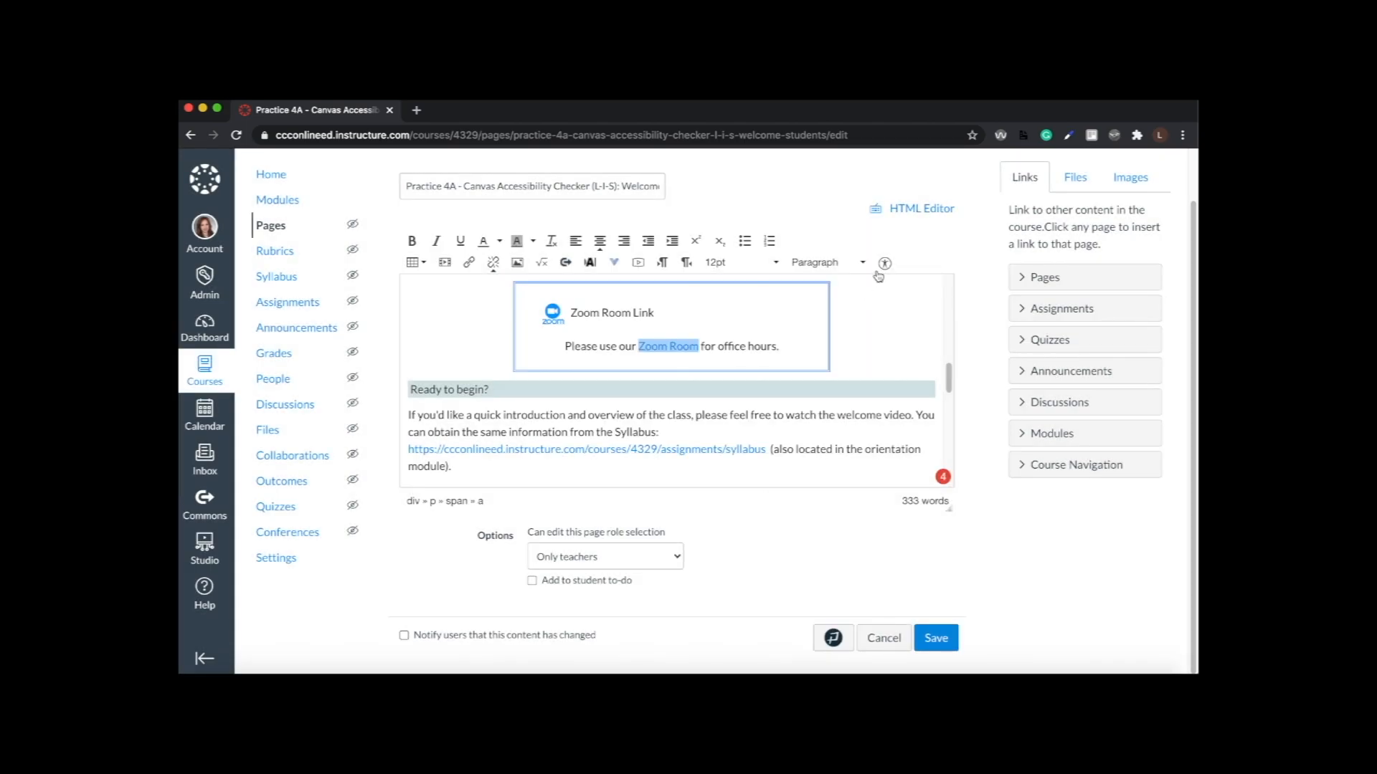
Rerun the accessibility checker and move the heading "Non-Critical Parameters for Reef Aquarium Water" from above the table into its caption.
left_click(883, 264)
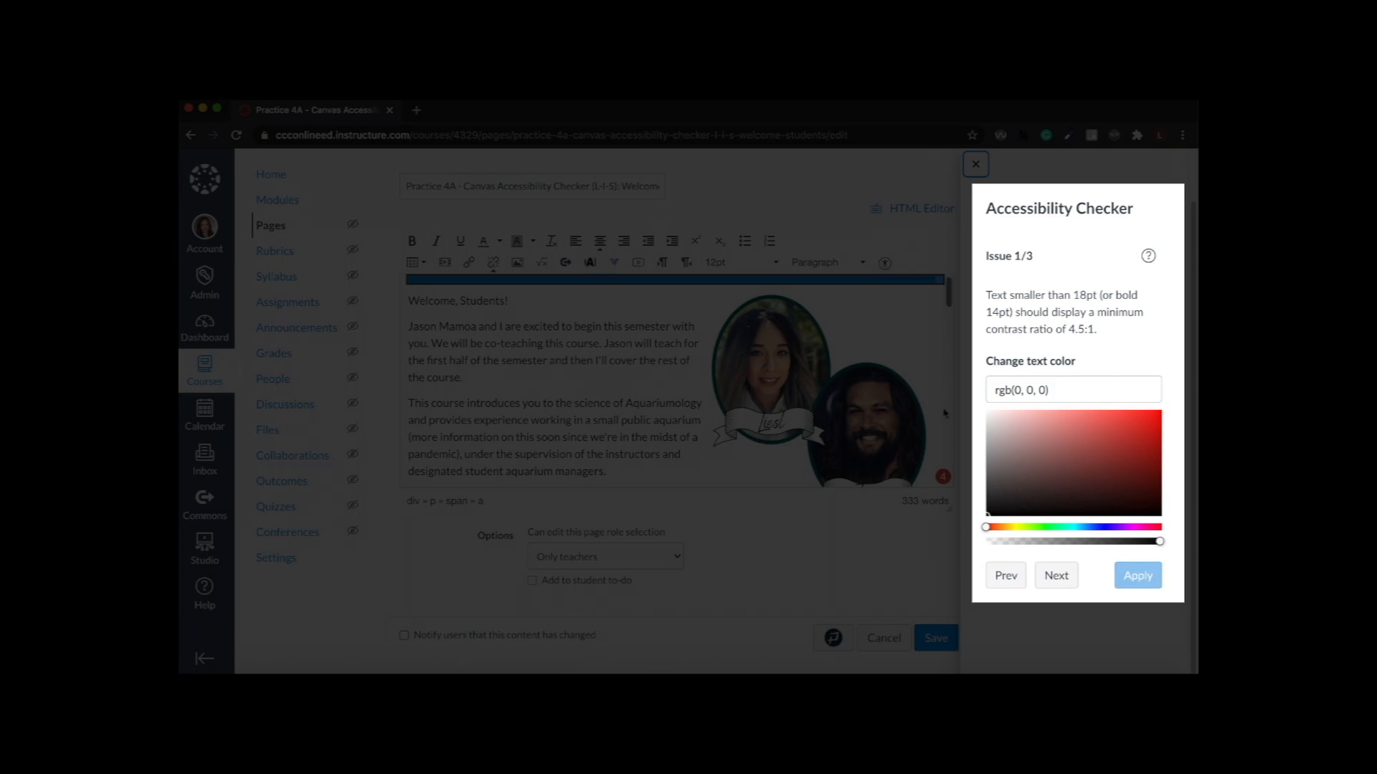
left_click(1053, 575)
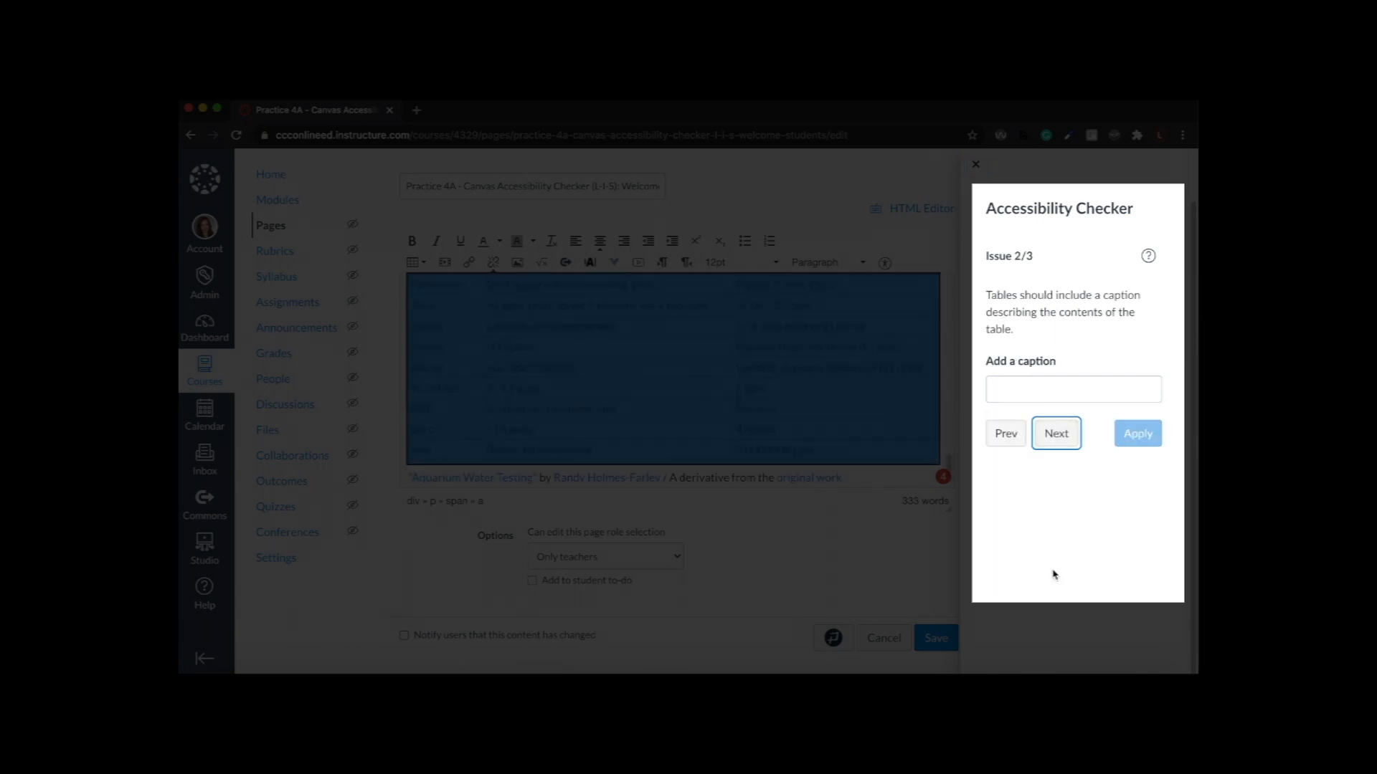
scroll(674, 373, "up", 2)
triple_click(566, 382)
right_click(566, 386)
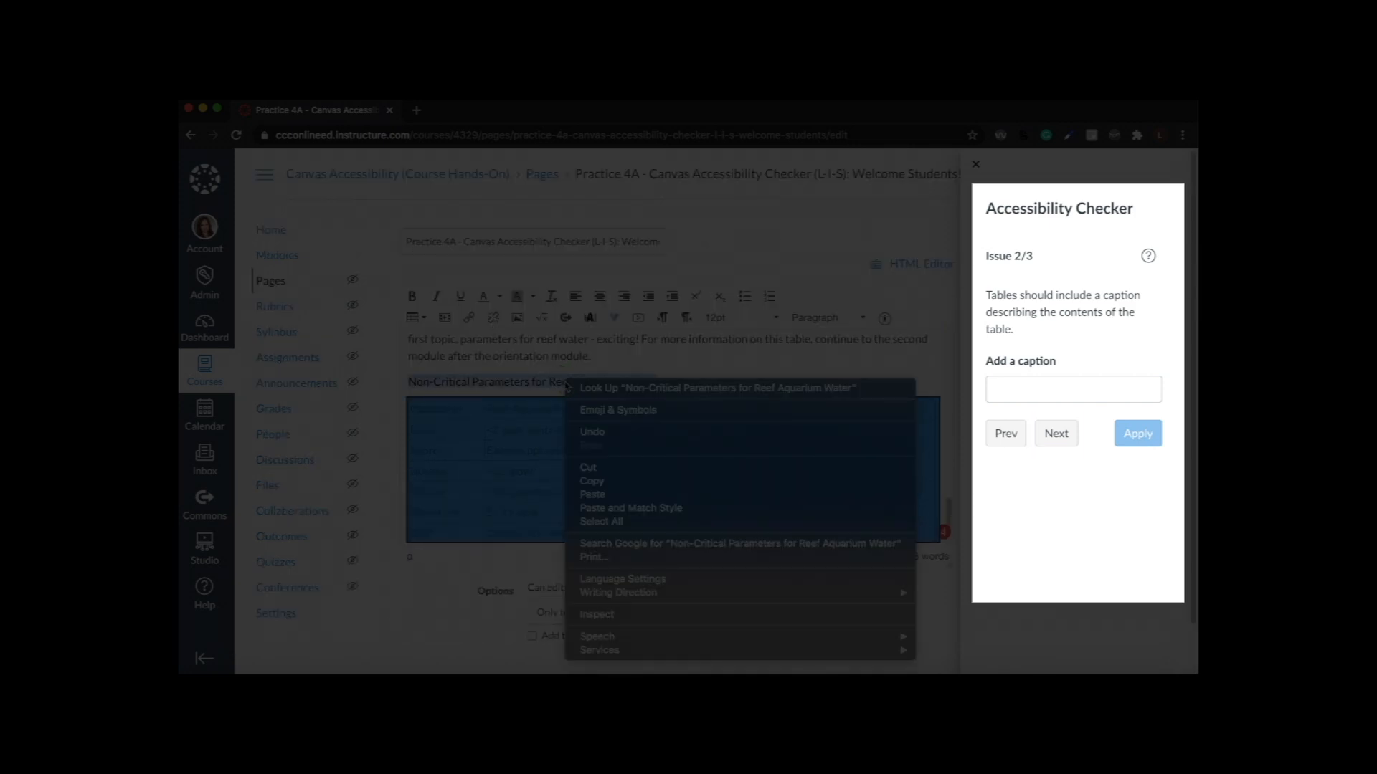
left_click(599, 468)
left_click(998, 391)
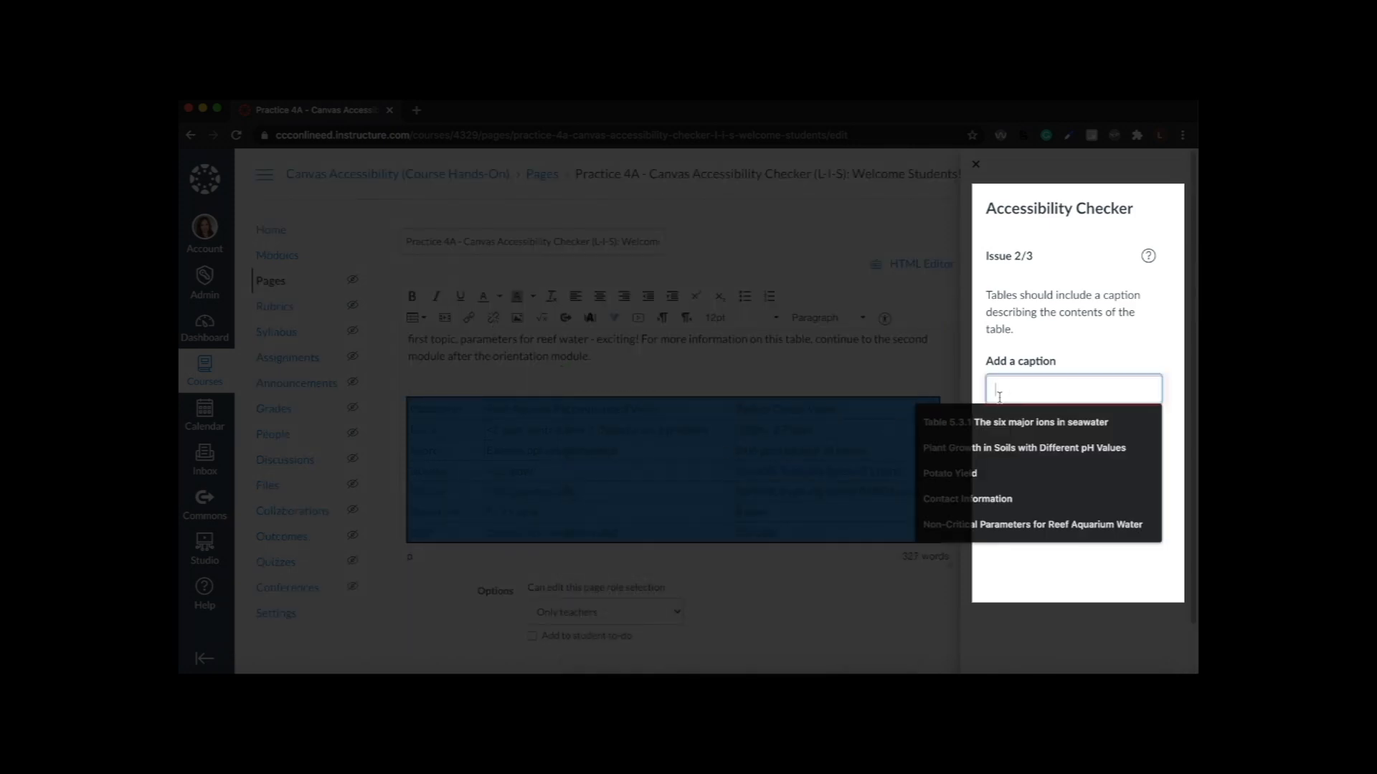
right_click(1000, 395)
left_click(1027, 488)
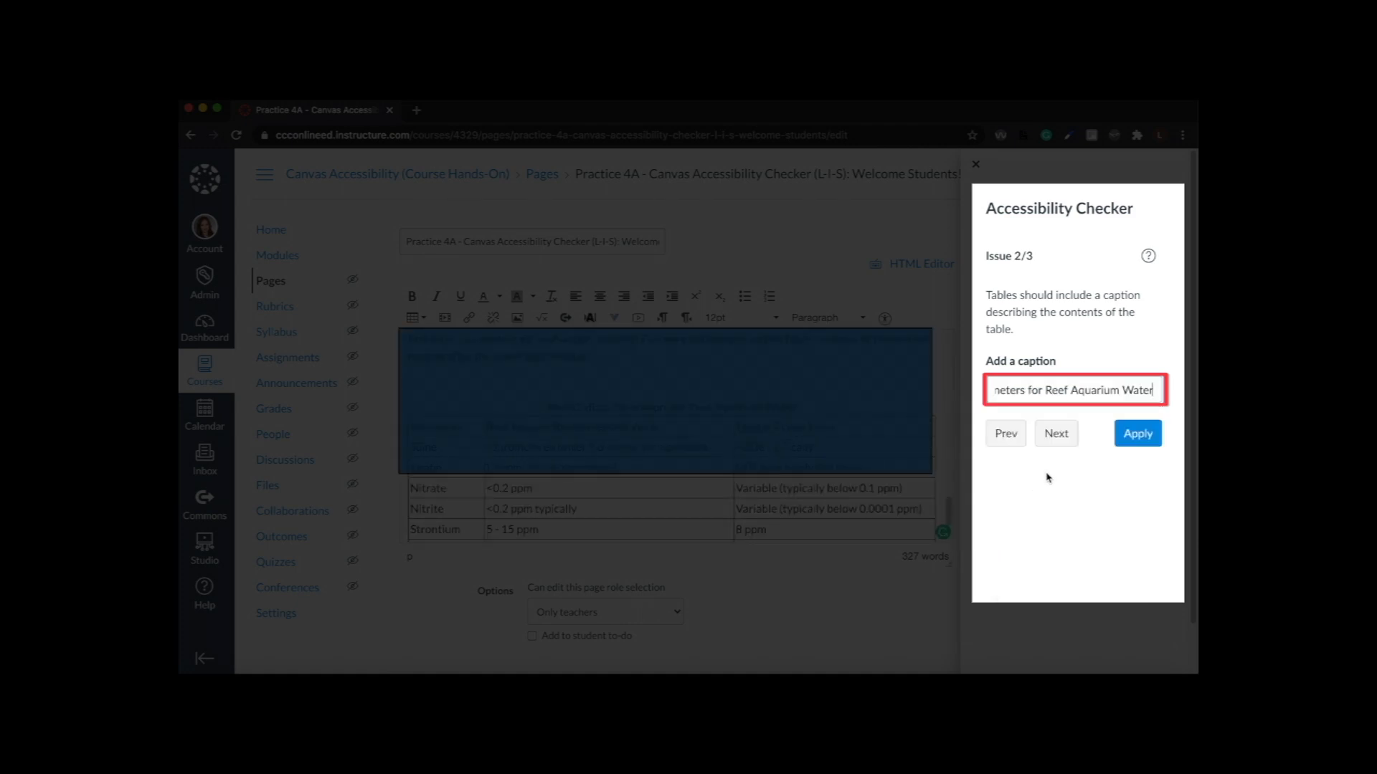
left_click(1138, 433)
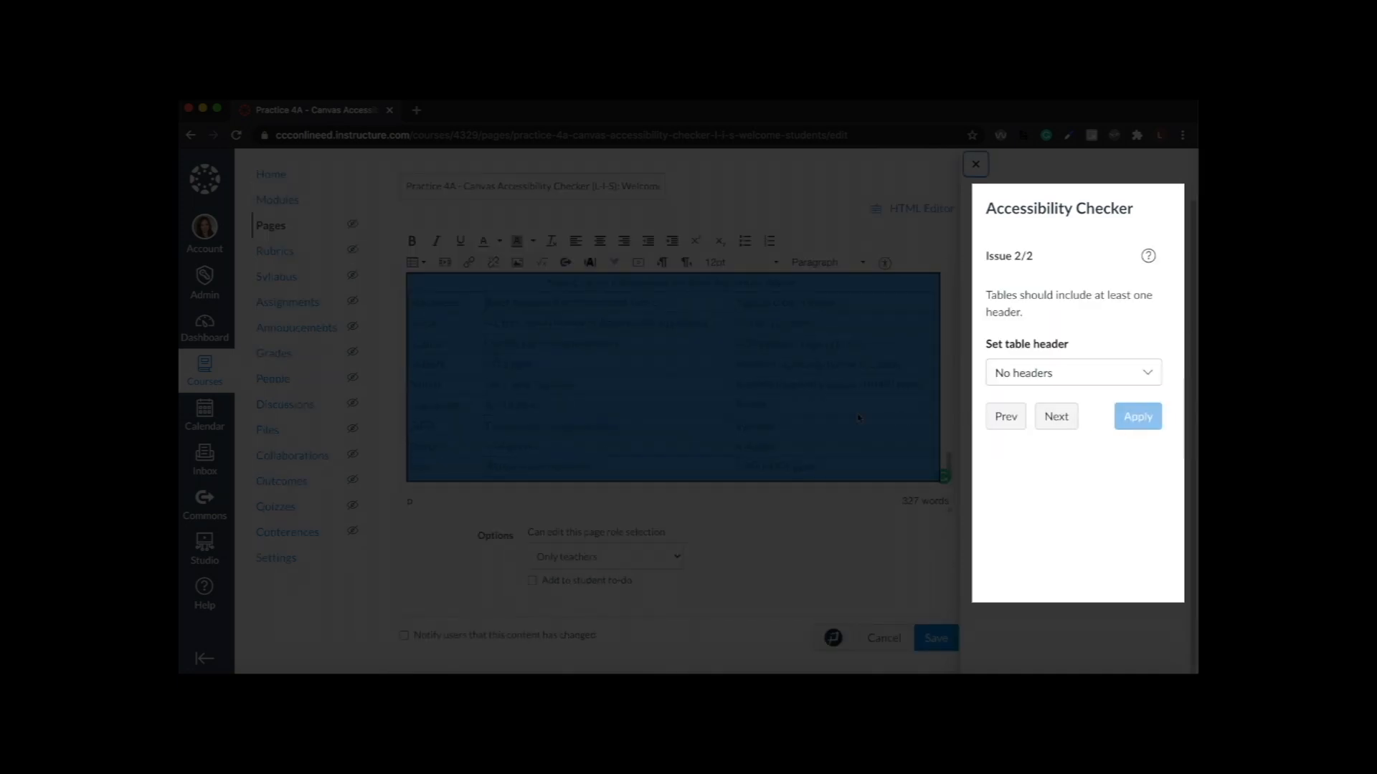
Apply Header row as the table header fix and close the accessibility checker.
left_click(1083, 375)
left_click(1073, 426)
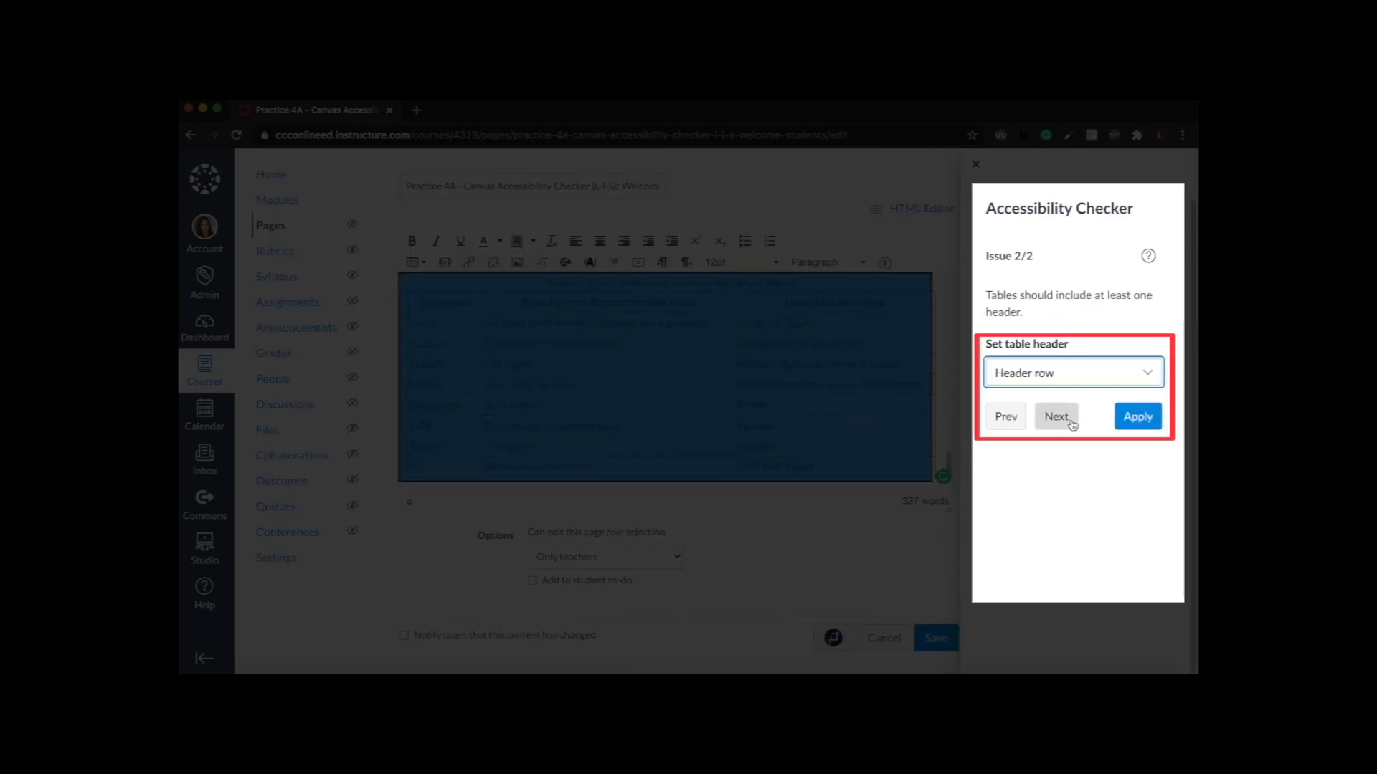
left_click(1138, 418)
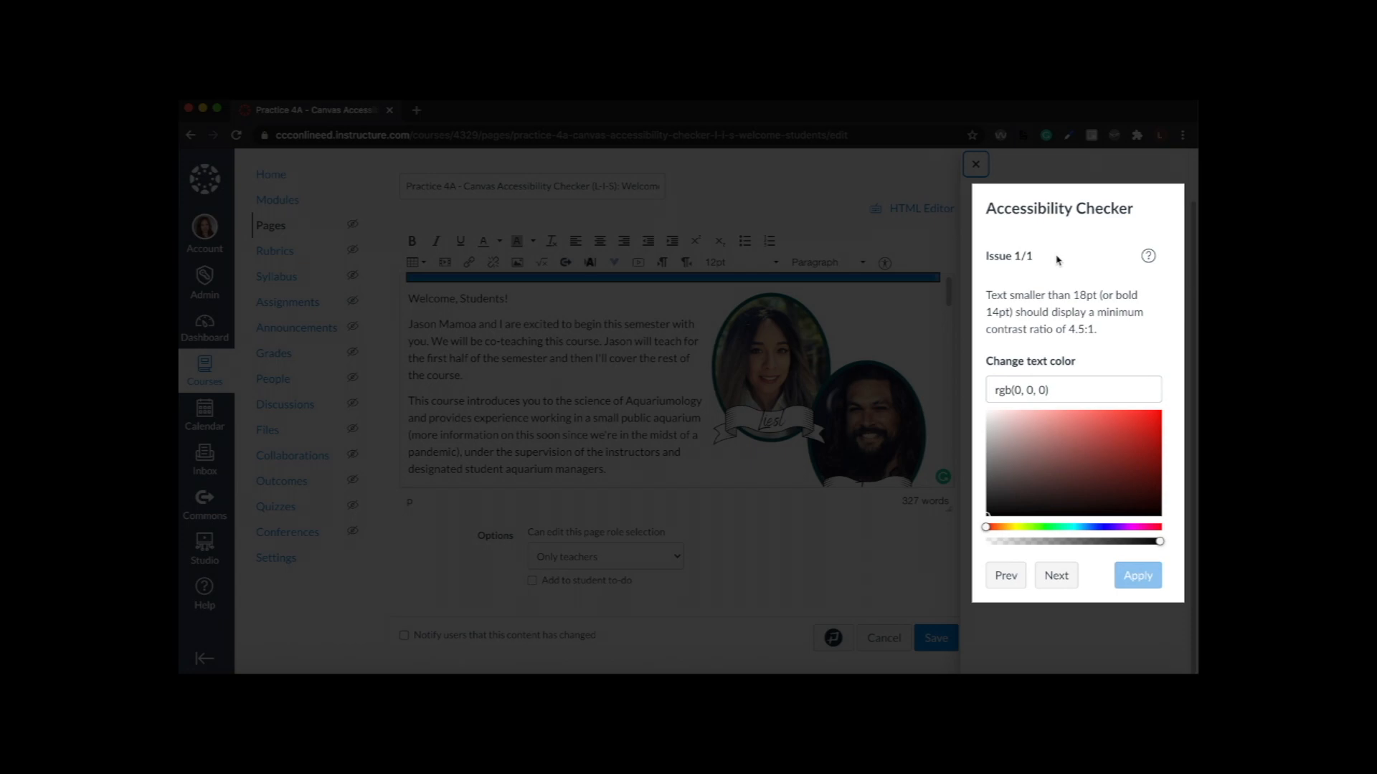
left_click(976, 167)
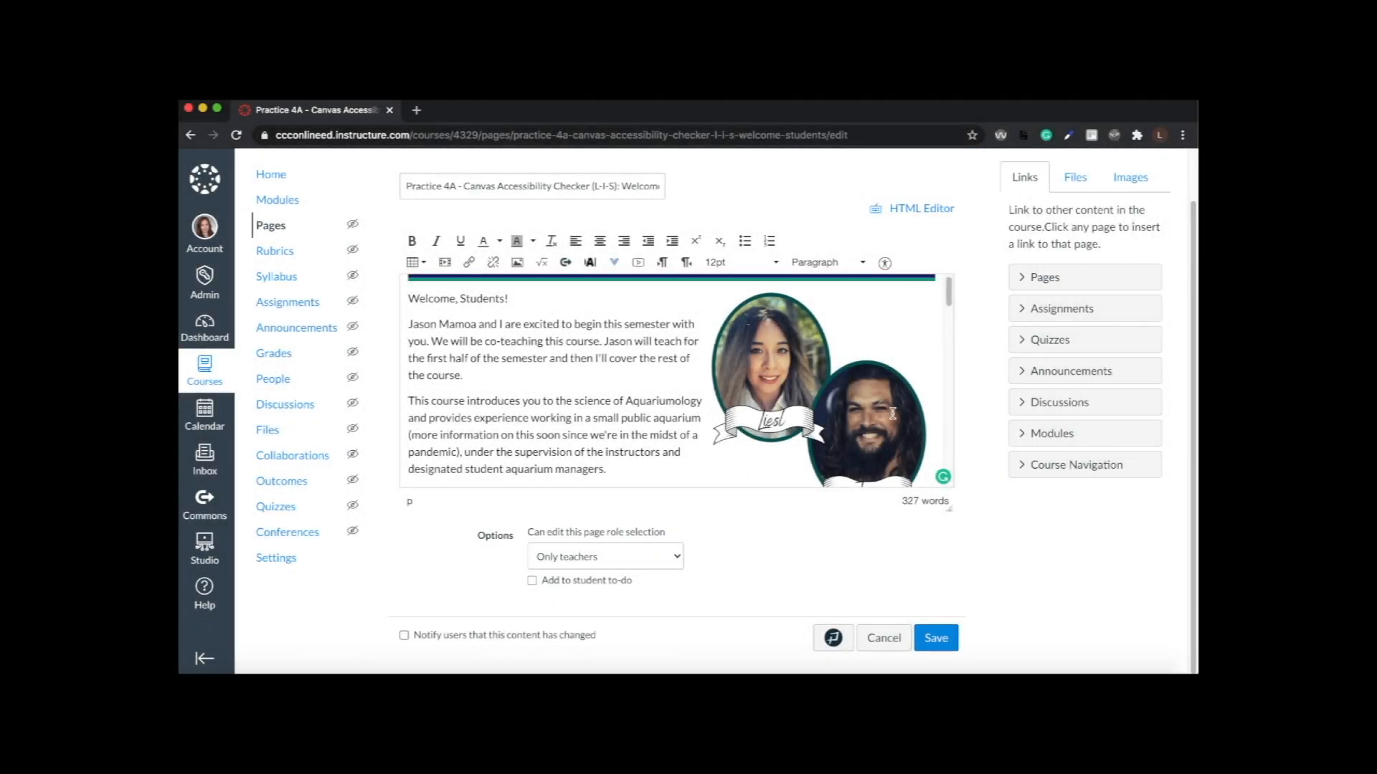
Select the instructors' portrait image near the start of the page and open its embed image settings.
scroll(892, 413, "up", 1)
scroll(893, 413, "up", 1)
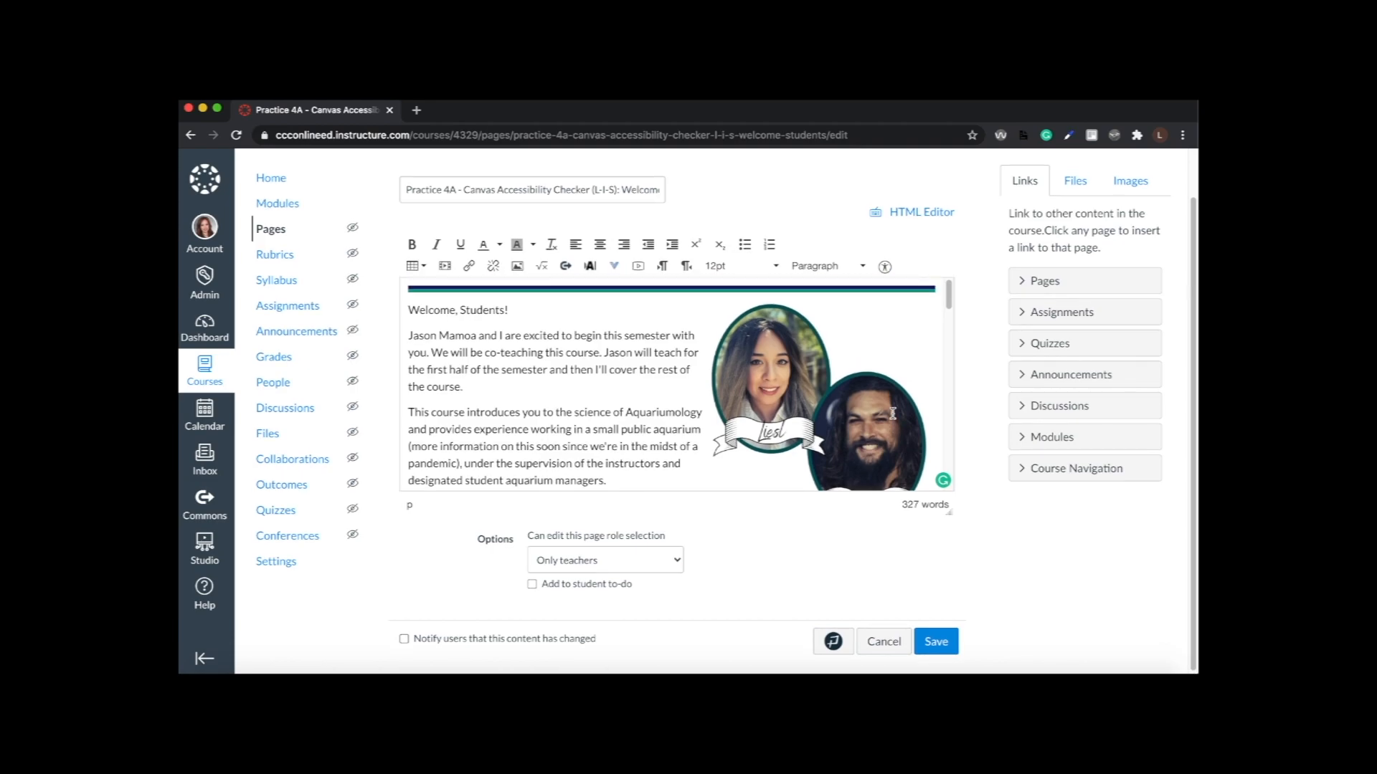
left_click(893, 413)
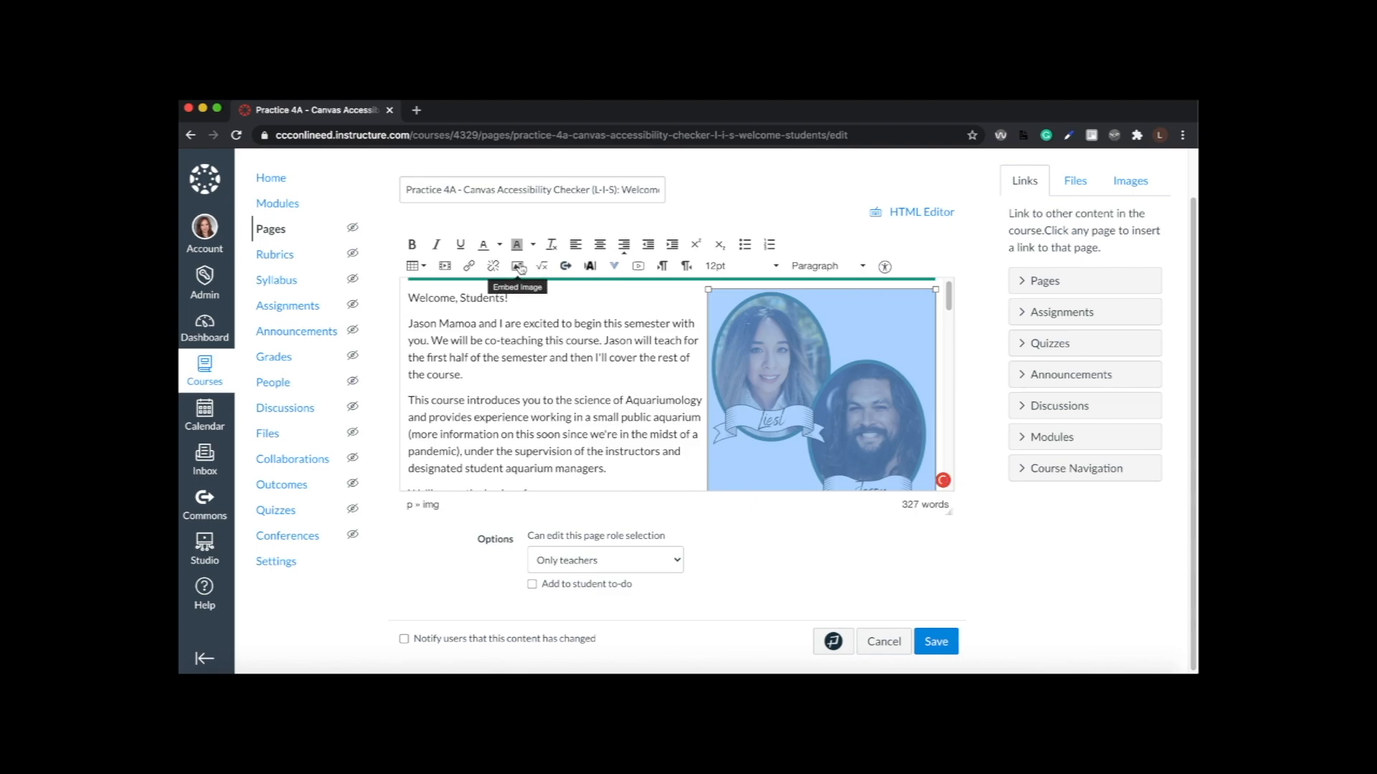
left_click(517, 266)
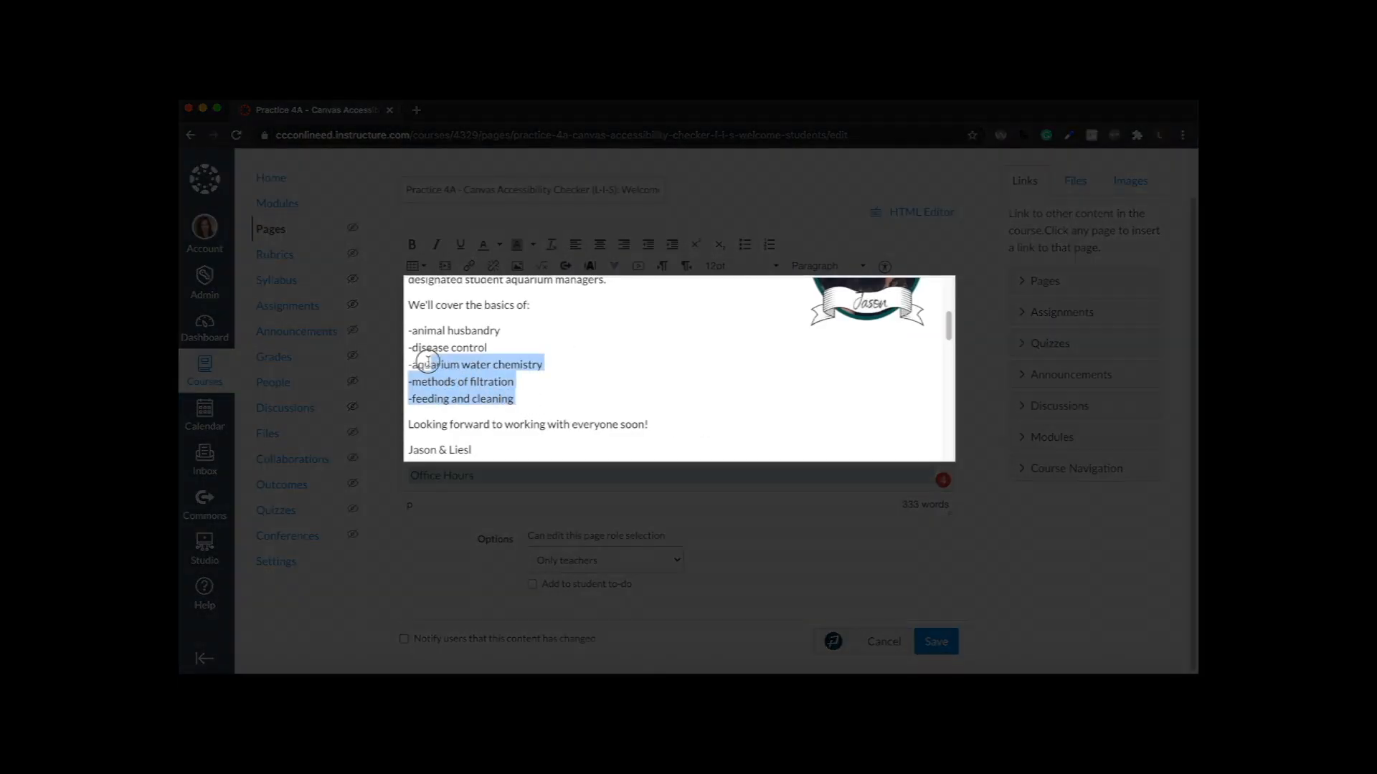
Select the five dashed course topics from "animal husbandry" to "feeding and cleaning".
left_click_drag(428, 362, 403, 333)
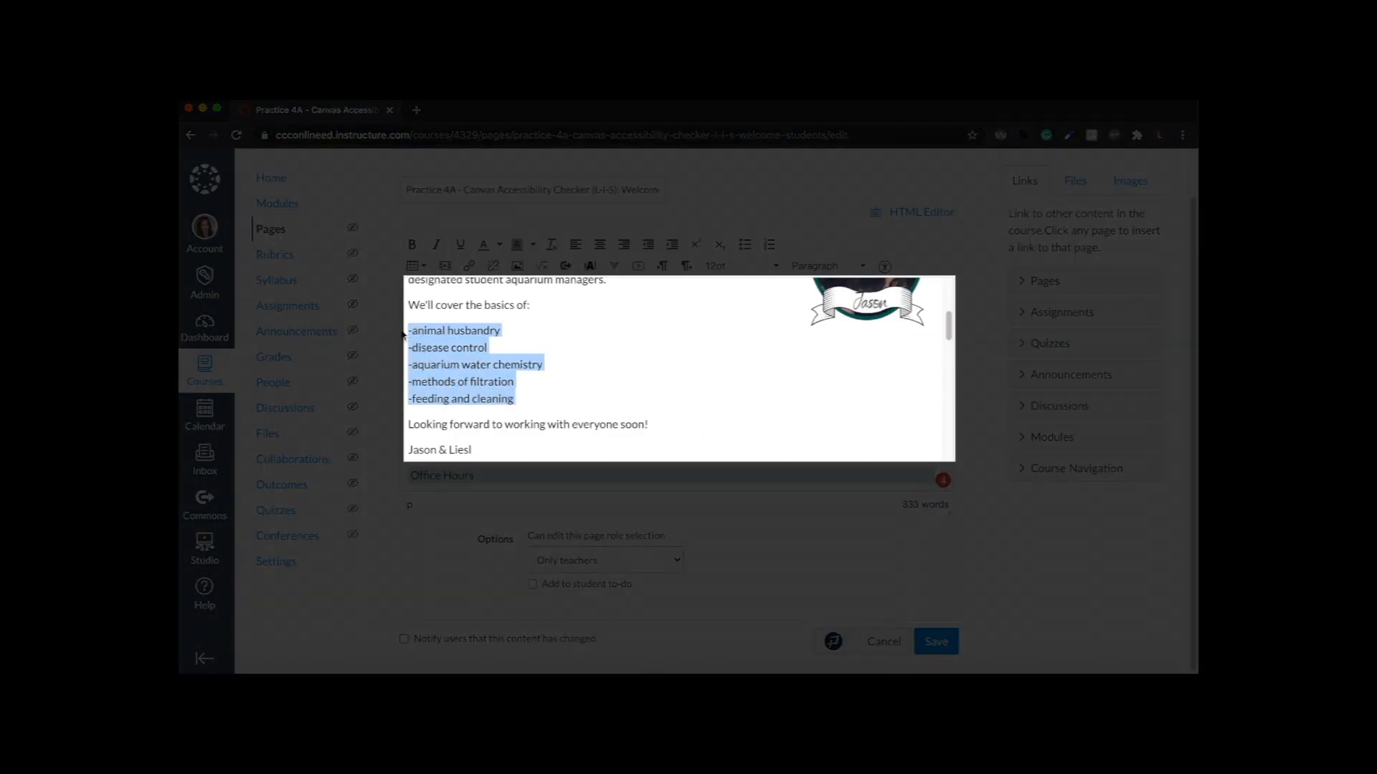